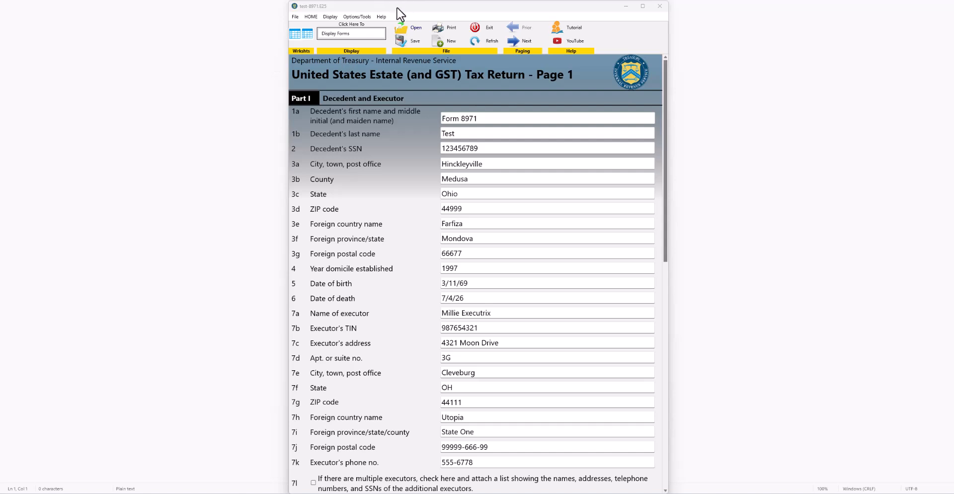
# Open the Beneficiary/Cotenant Worksheet and view the entry of the second listed beneficiary.
pyautogui.click(294, 35)
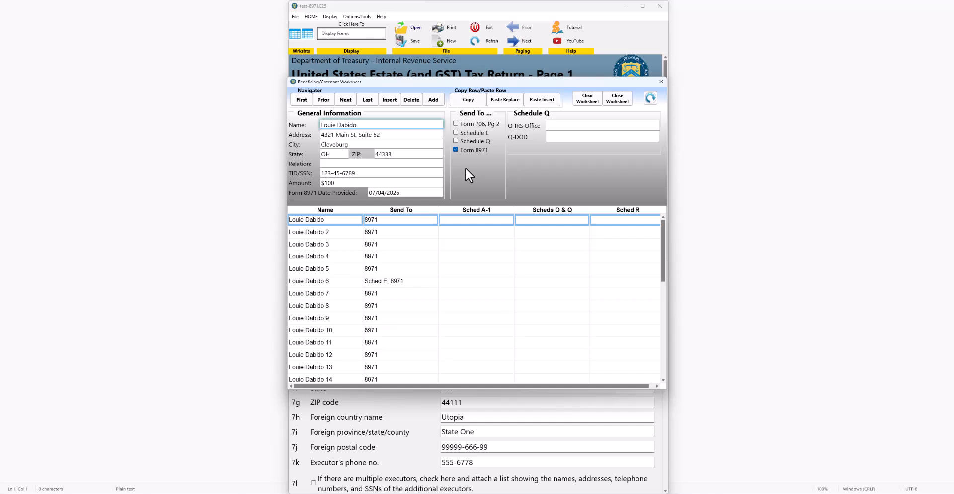
pyautogui.click(355, 232)
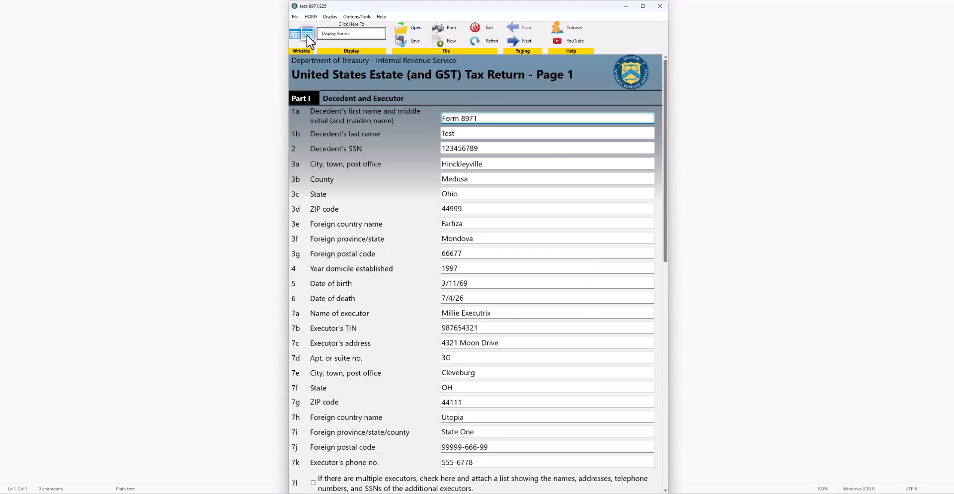
# In the Asset/Debt Worksheet, assign the first listed beneficiary to the asset "A descriptive line of text 1".
pyautogui.click(306, 35)
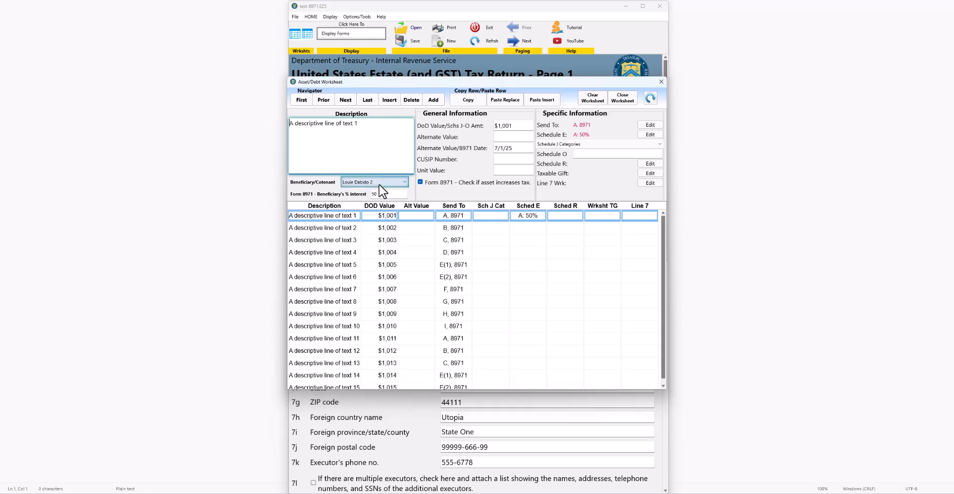
pyautogui.click(405, 182)
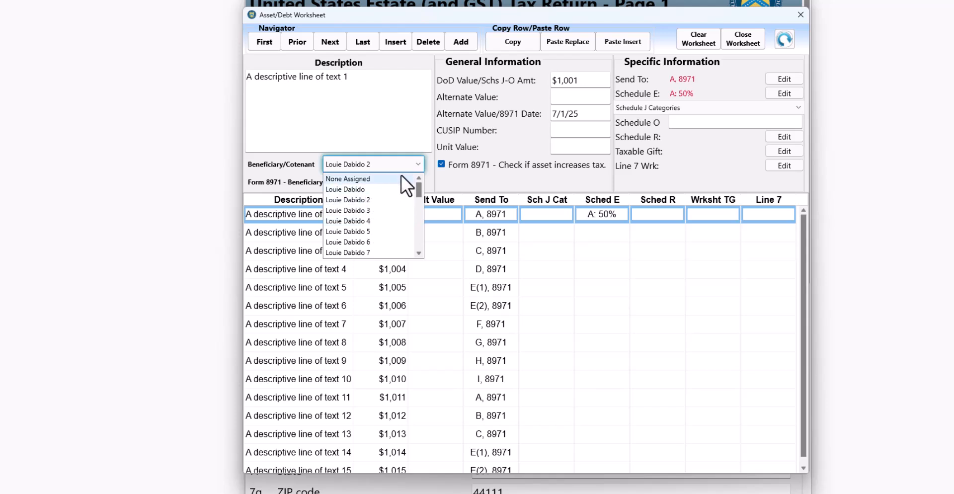
pyautogui.click(416, 162)
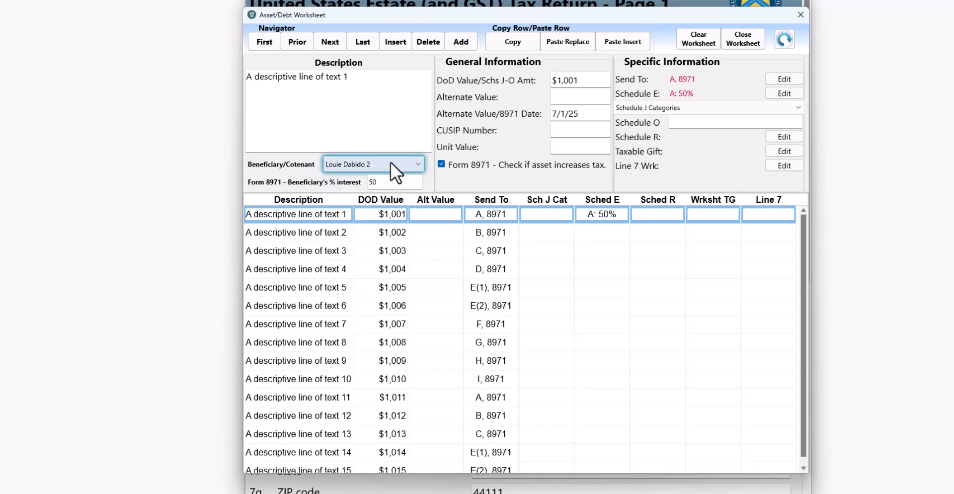
pyautogui.click(420, 163)
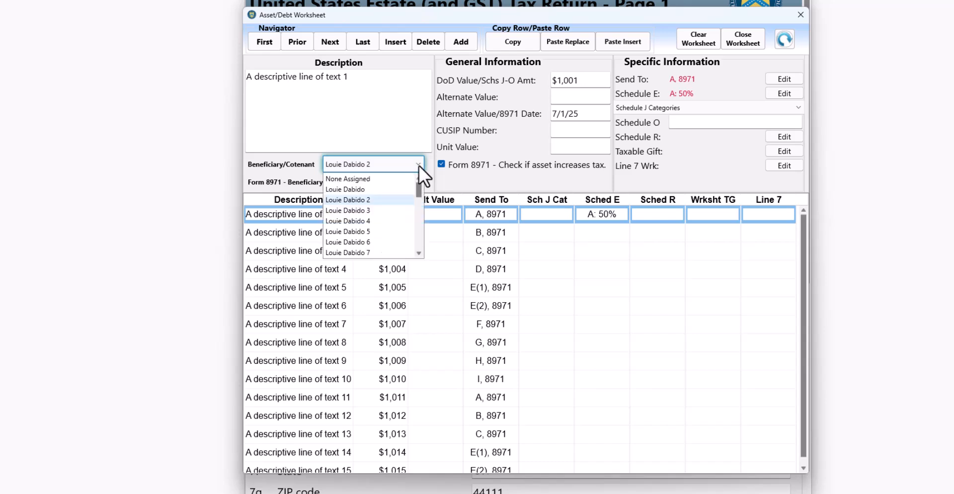
pyautogui.click(341, 187)
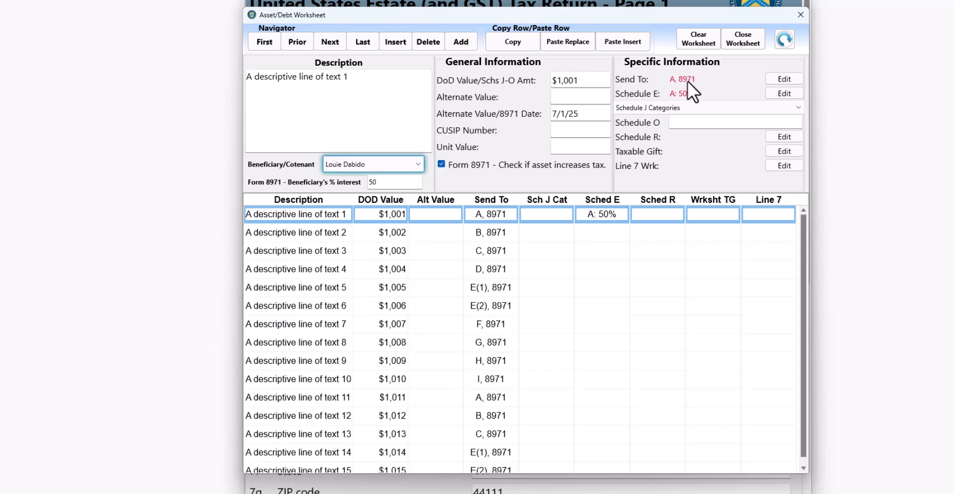
# Review the Send To schedules selected for the first asset, then close the Asset/Debt Worksheet.
pyautogui.click(783, 80)
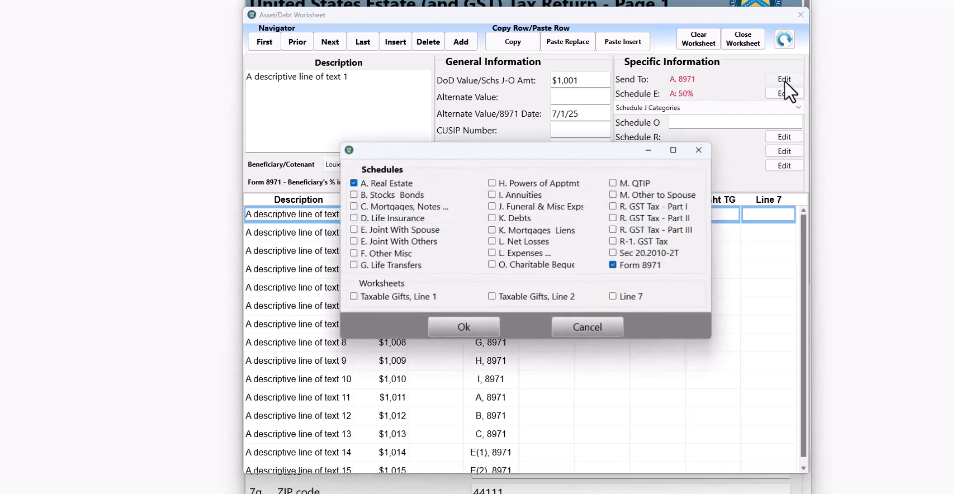
pyautogui.click(476, 328)
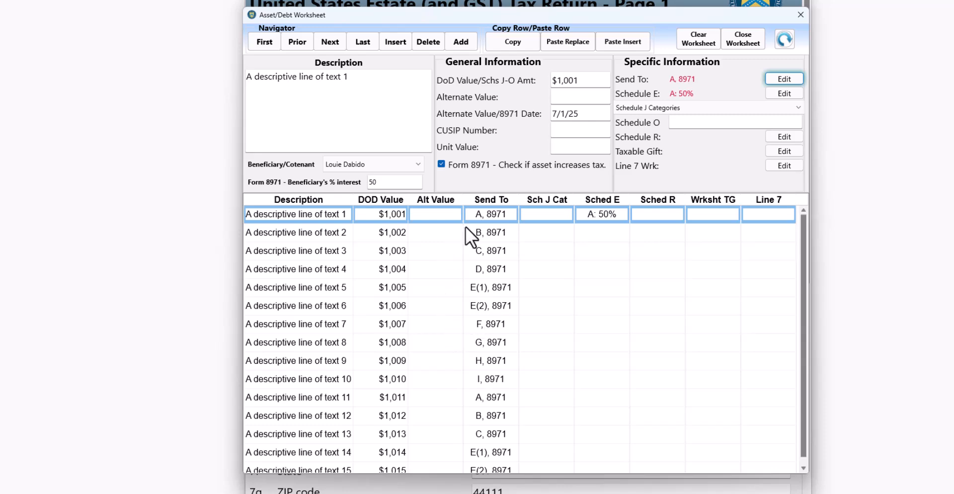
pyautogui.click(737, 40)
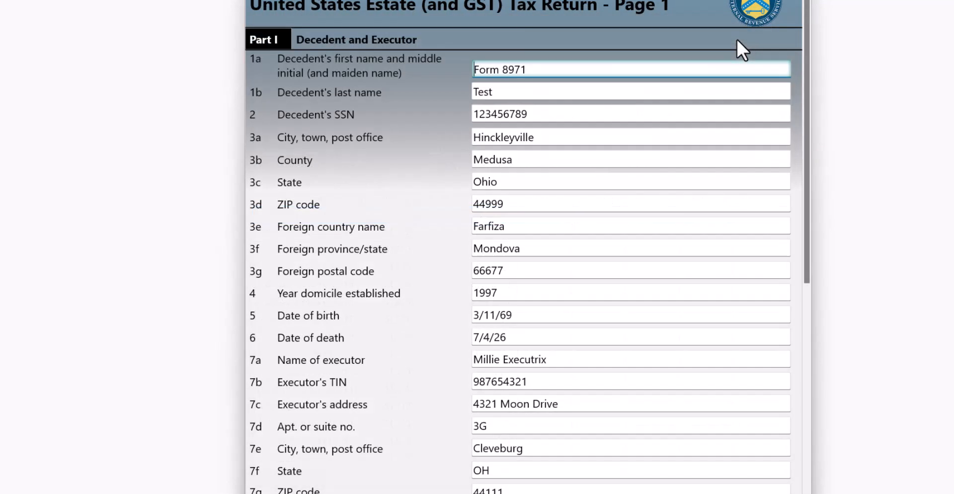
# Display page 1 of Form 8971 Schedule A for the first listed beneficiary and review the property acquired.
pyautogui.click(306, 0)
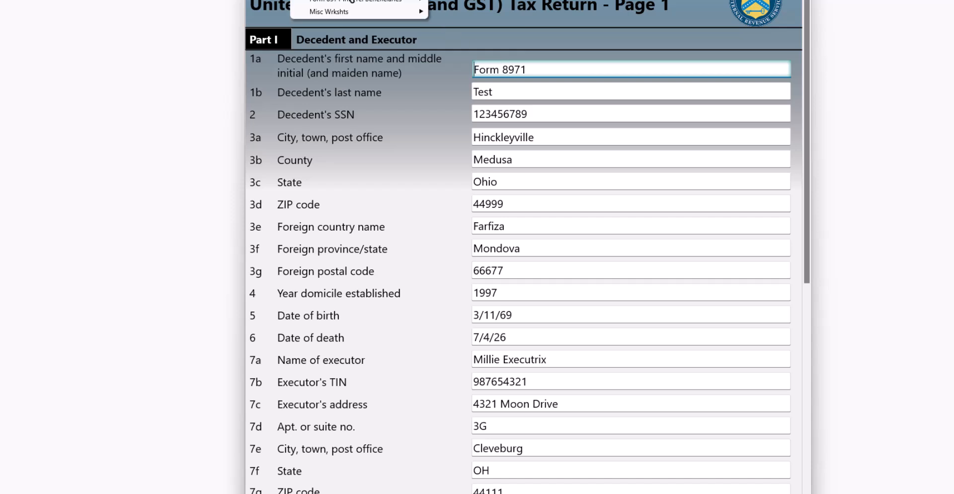
pyautogui.moveTo(391, 2)
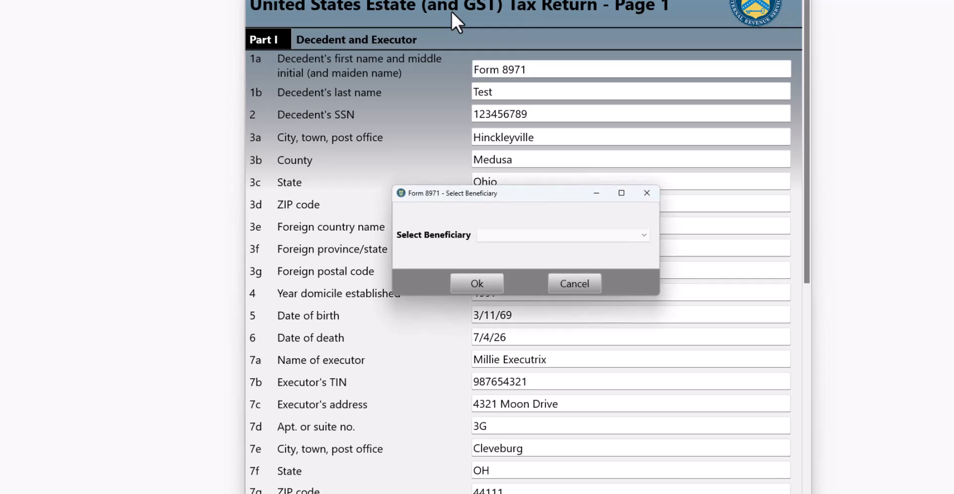
pyautogui.click(644, 240)
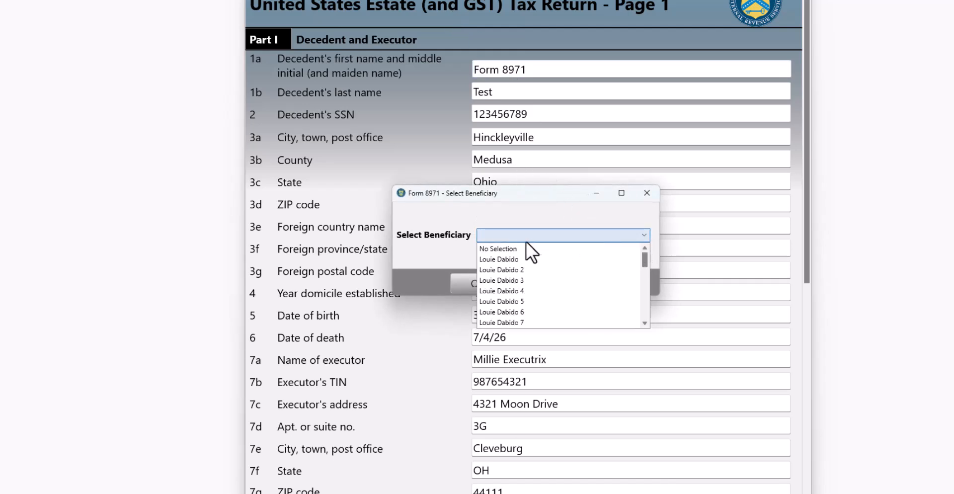
pyautogui.click(515, 258)
pyautogui.click(491, 280)
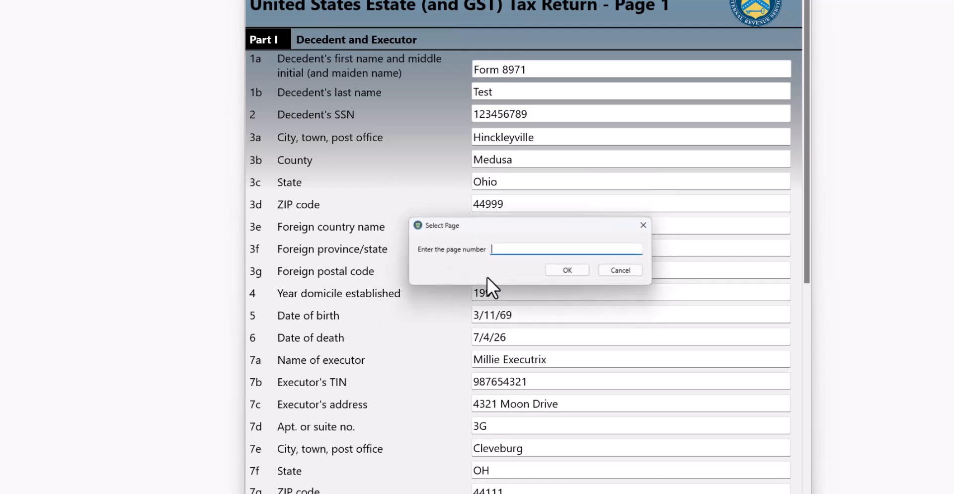
pyautogui.write('1')
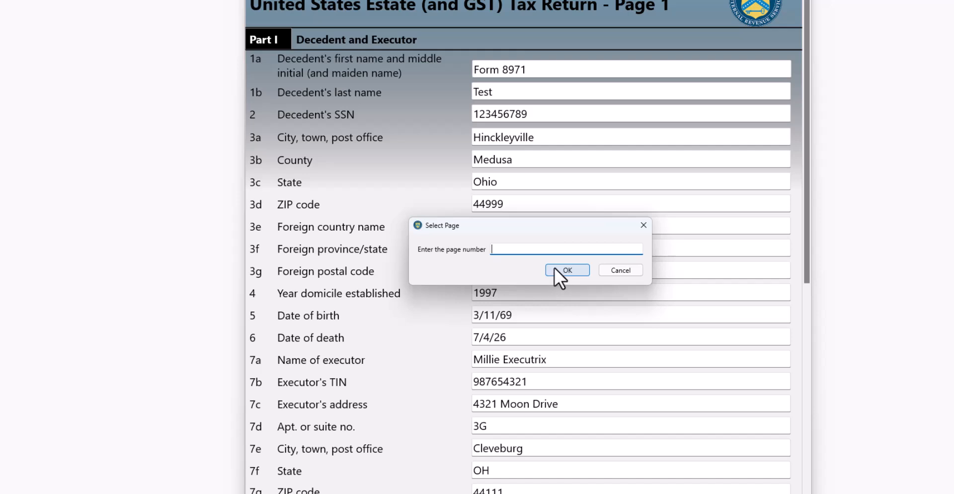
pyautogui.click(570, 270)
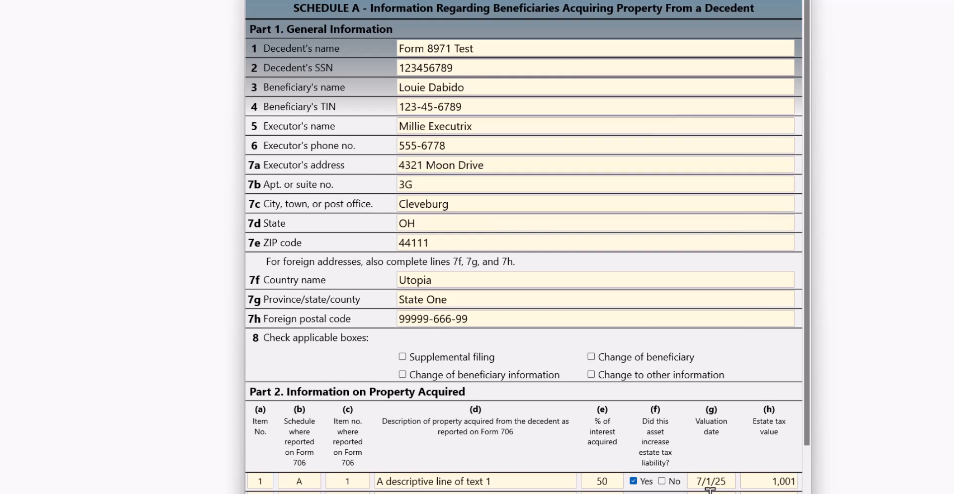
pyautogui.scroll(-3, 708, 488)
pyautogui.scroll(3, 708, 488)
pyautogui.scroll(-5, 703, 479)
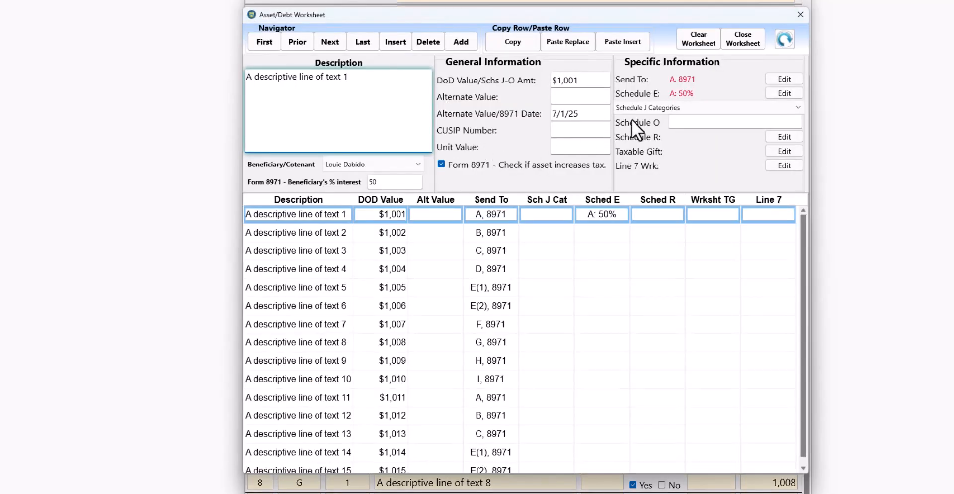
# Assign the asset "A descriptive line of text 2" to the second listed beneficiary with 50% interest and close the worksheet.
pyautogui.click(419, 164)
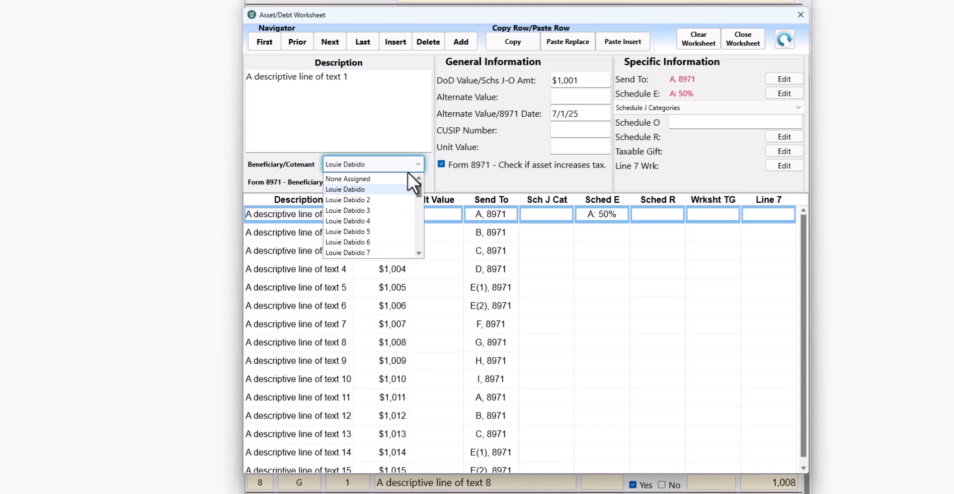
pyautogui.click(406, 103)
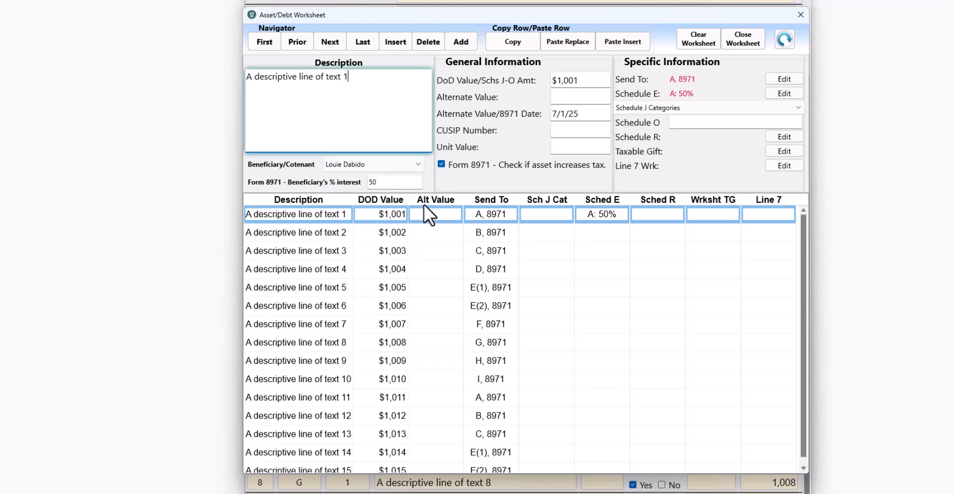
pyautogui.click(303, 232)
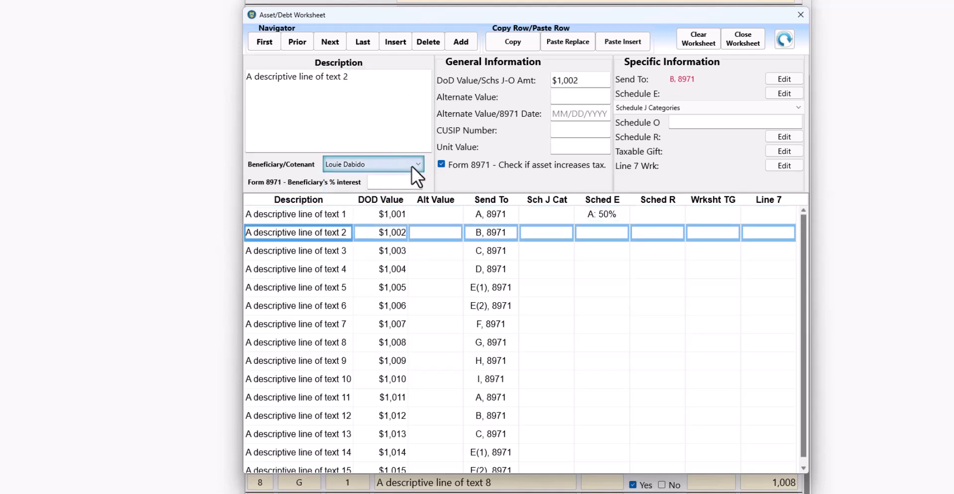
pyautogui.click(417, 164)
pyautogui.click(363, 200)
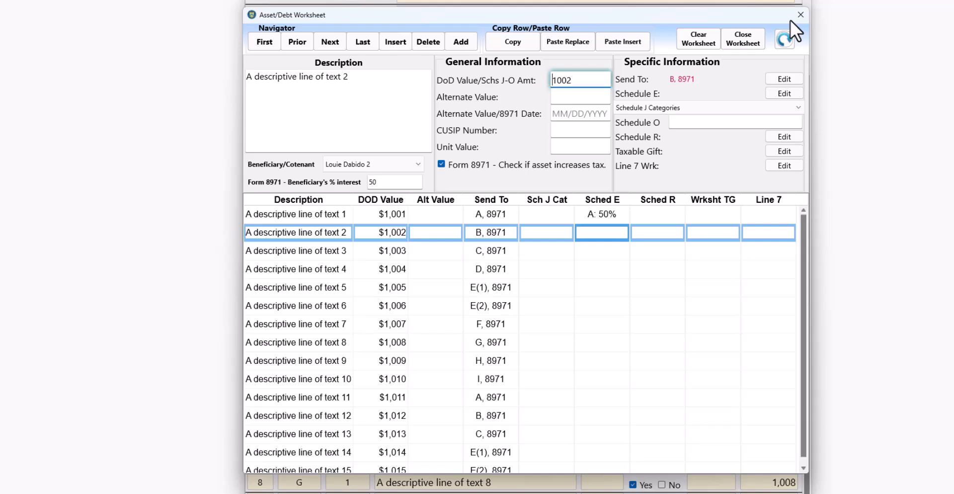
pyautogui.click(743, 39)
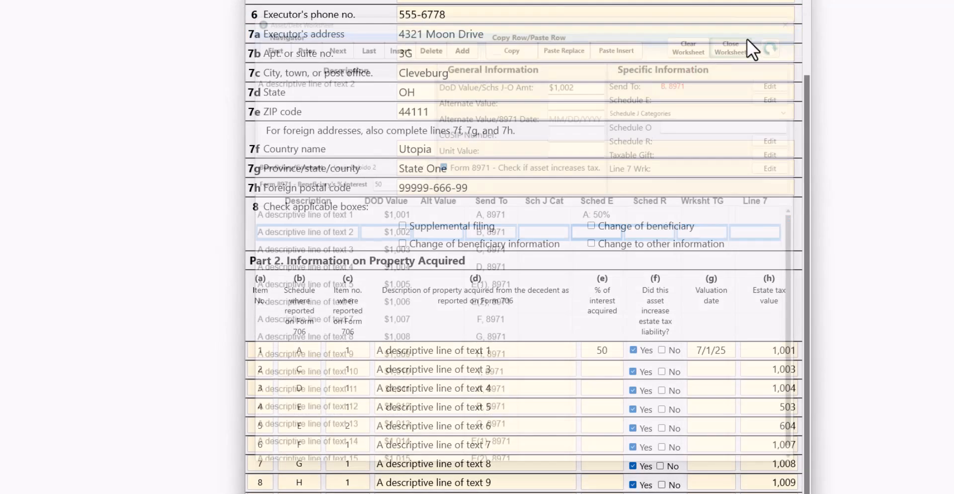
# Display page 1 of Form 8971 Schedule A for the second listed beneficiary.
pyautogui.scroll(3, 646, 126)
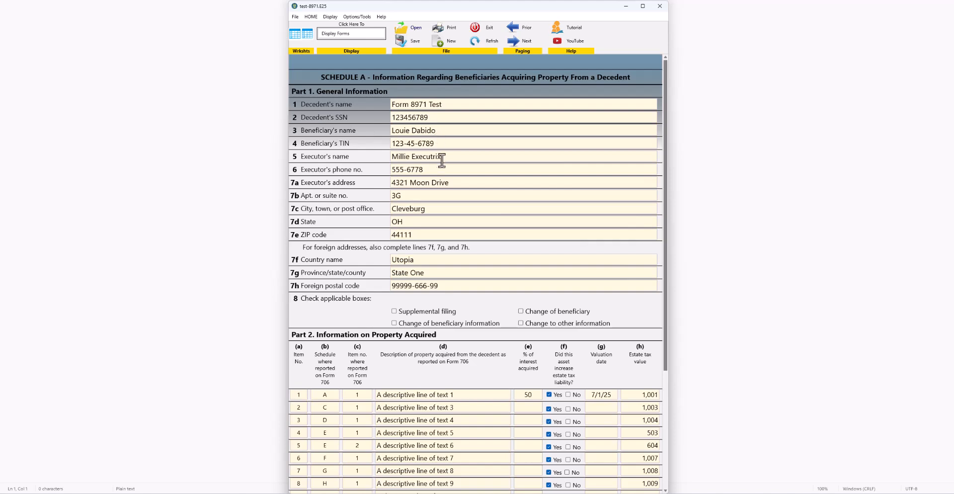
pyautogui.click(335, 37)
pyautogui.click(337, 34)
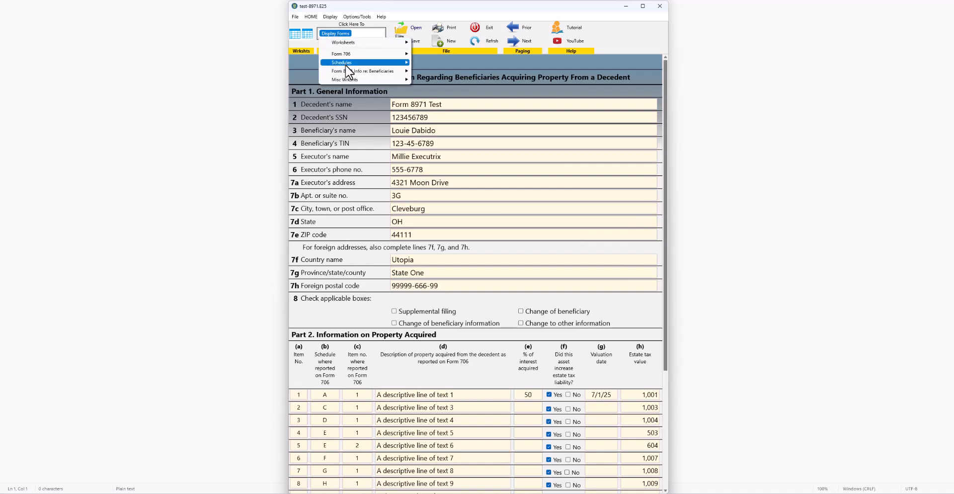
pyautogui.moveTo(348, 72)
pyautogui.click(430, 78)
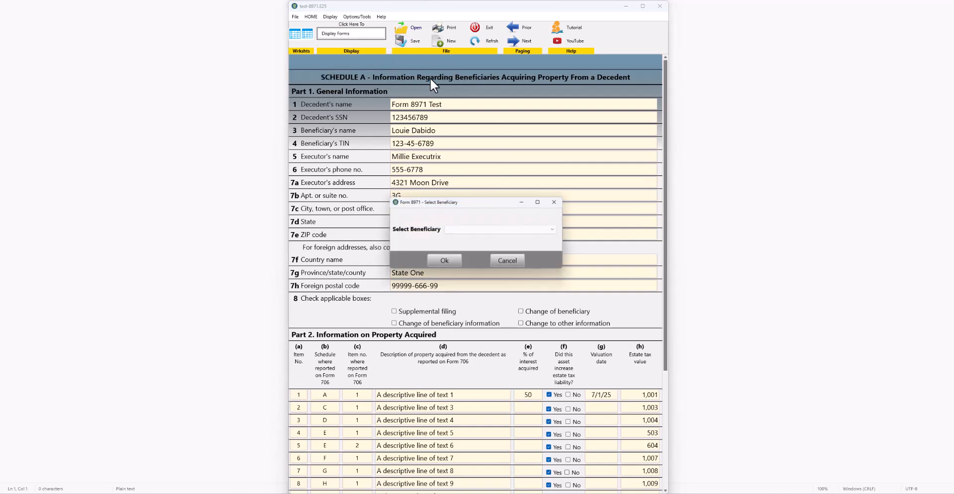
pyautogui.click(552, 230)
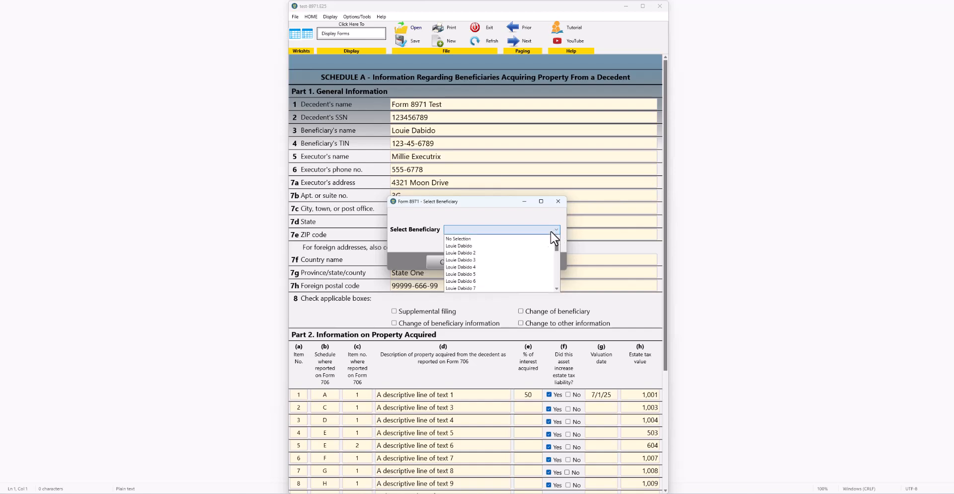
pyautogui.click(473, 254)
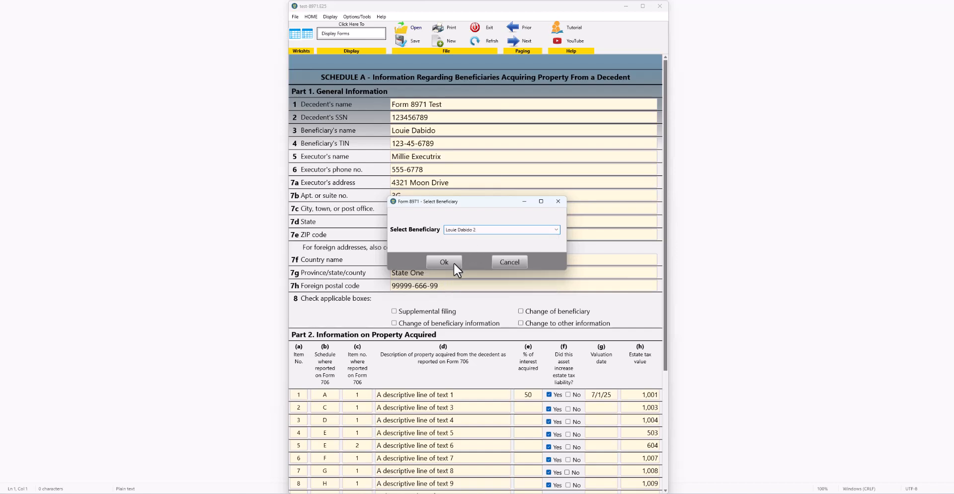
pyautogui.click(452, 261)
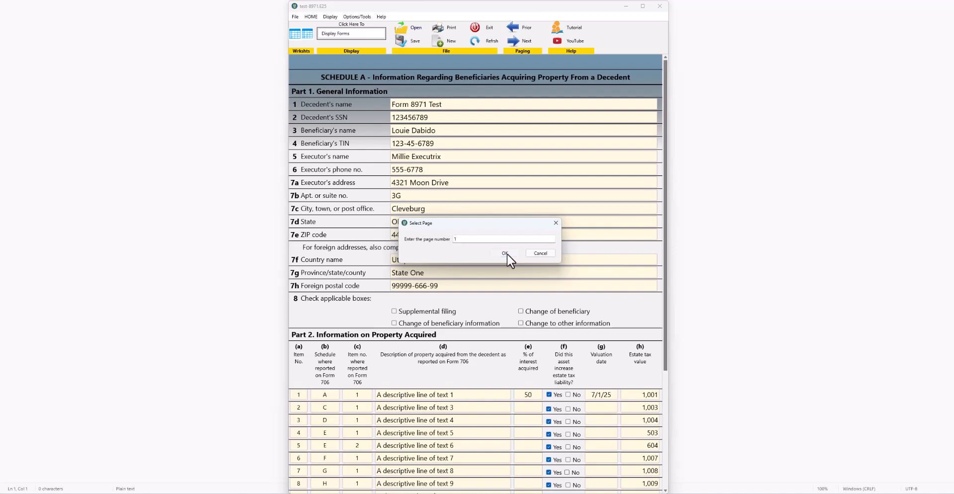
pyautogui.click(505, 253)
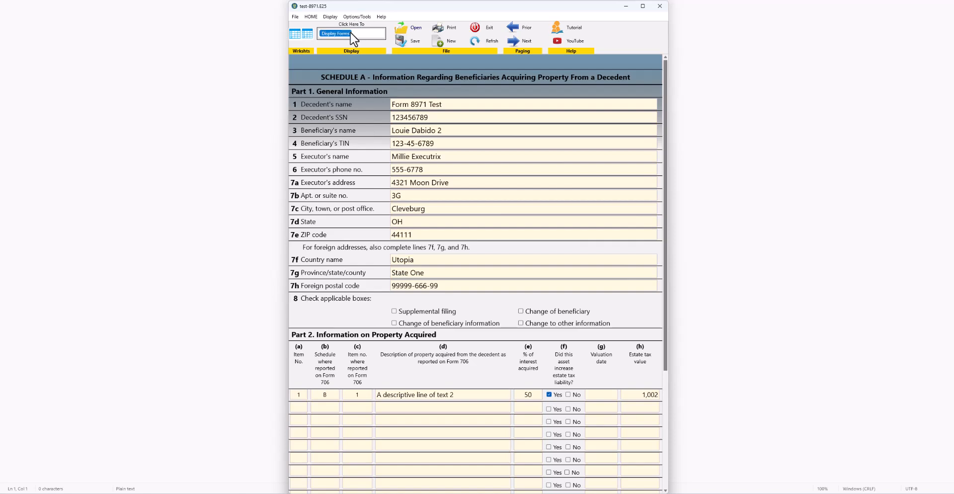
# Check the second asset's beneficiary and percentage interest in the Asset/Debt Worksheet, then close it.
pyautogui.click(308, 35)
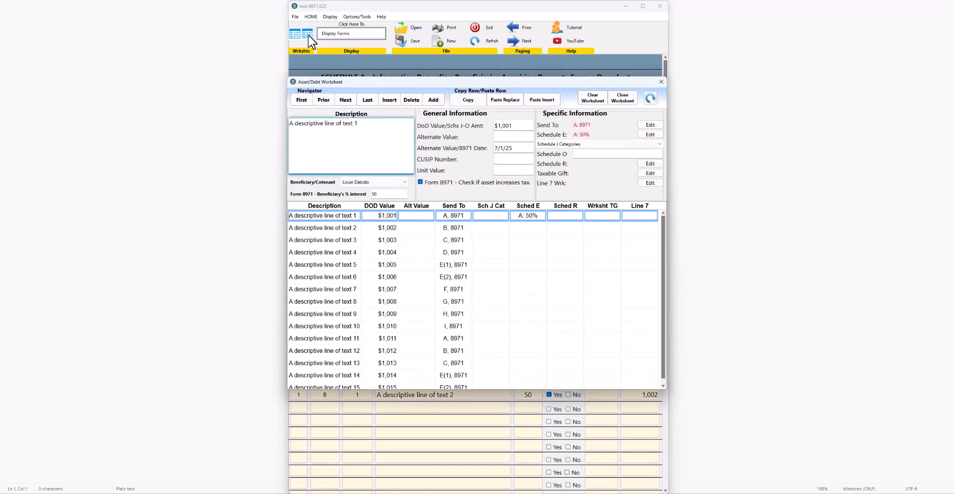
pyautogui.click(346, 229)
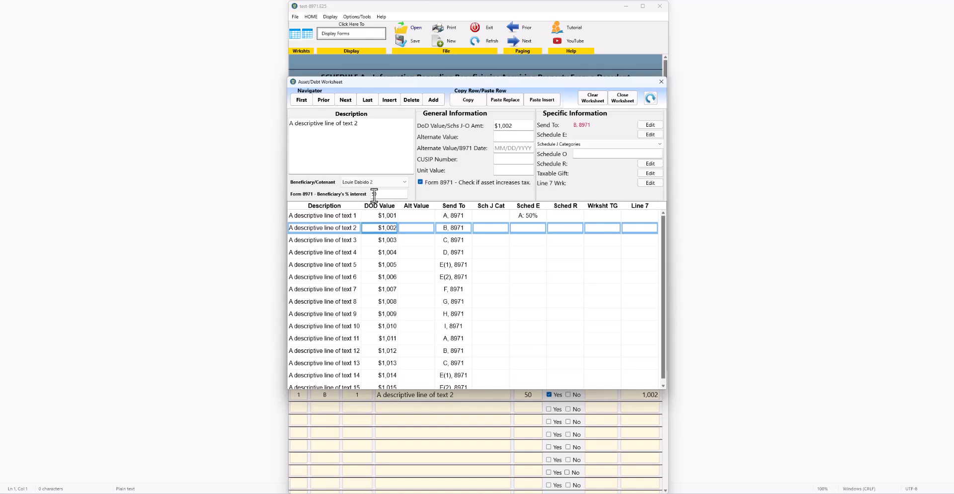
pyautogui.click(619, 97)
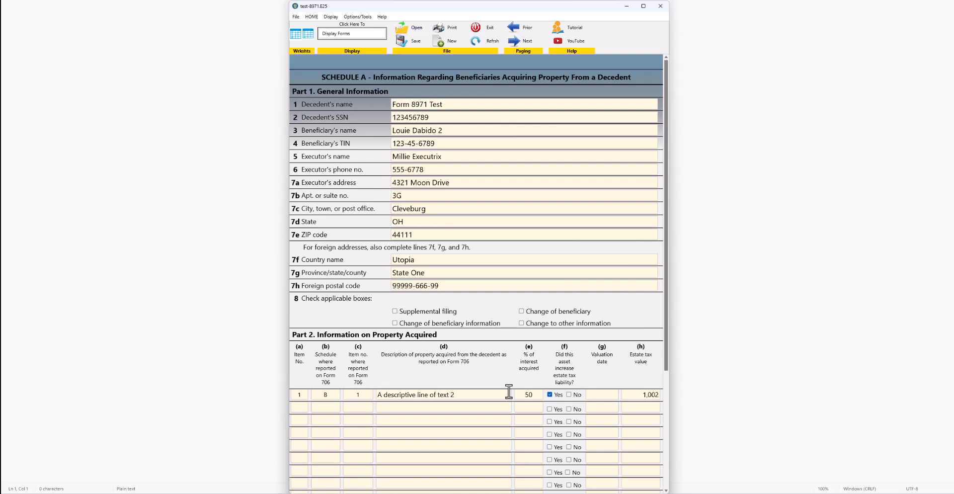
# Display page 1 of Form 8971 and review the Part II beneficiary information.
pyautogui.click(343, 33)
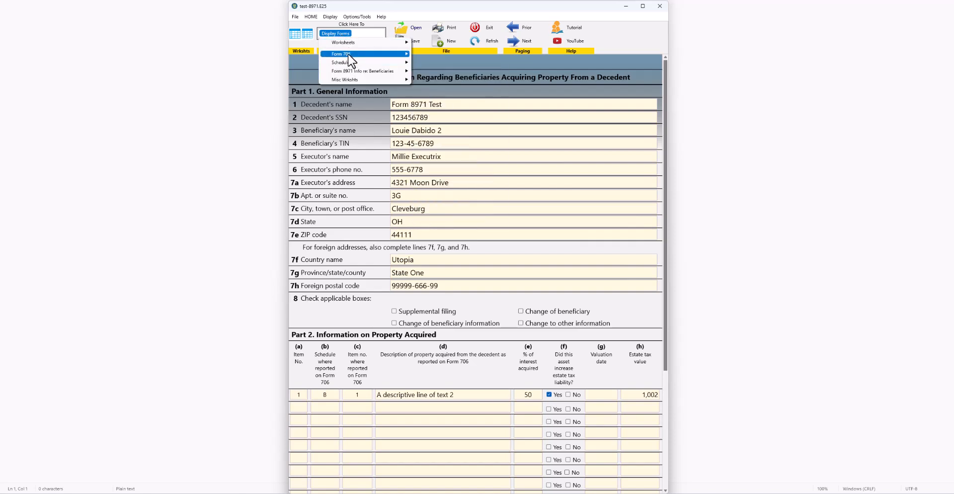
pyautogui.moveTo(363, 71)
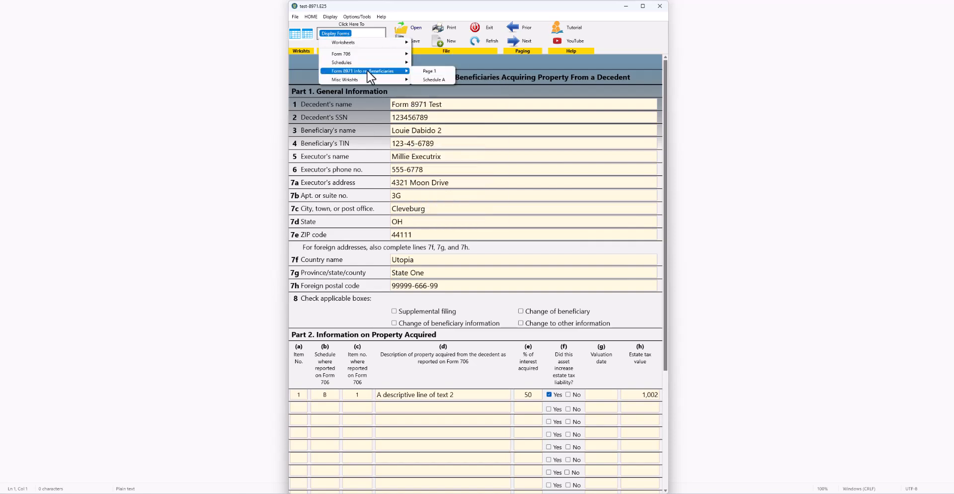
pyautogui.click(433, 79)
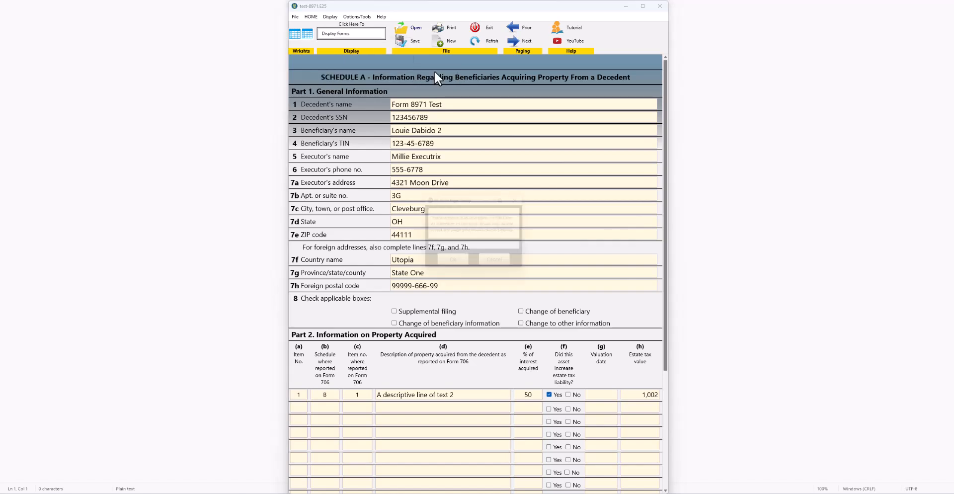
pyautogui.click(456, 260)
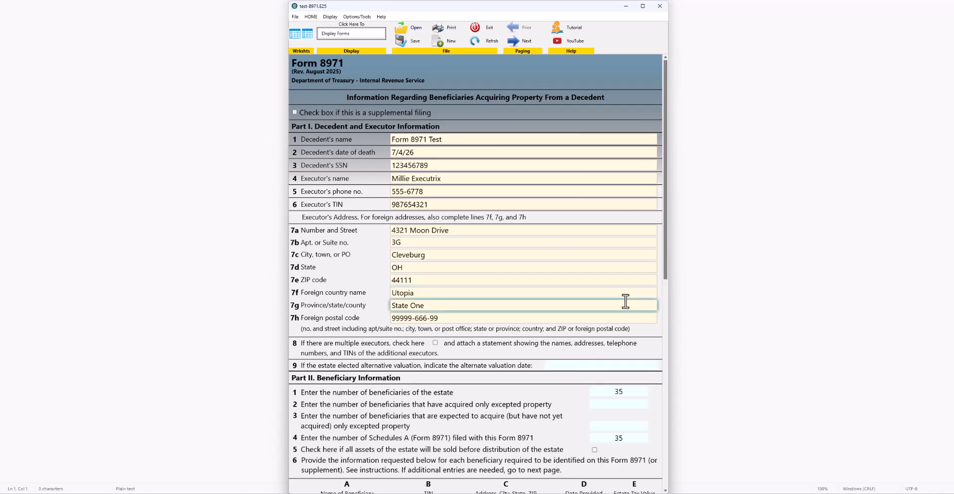
pyautogui.scroll(-6, 630, 303)
pyautogui.scroll(2, 475, 264)
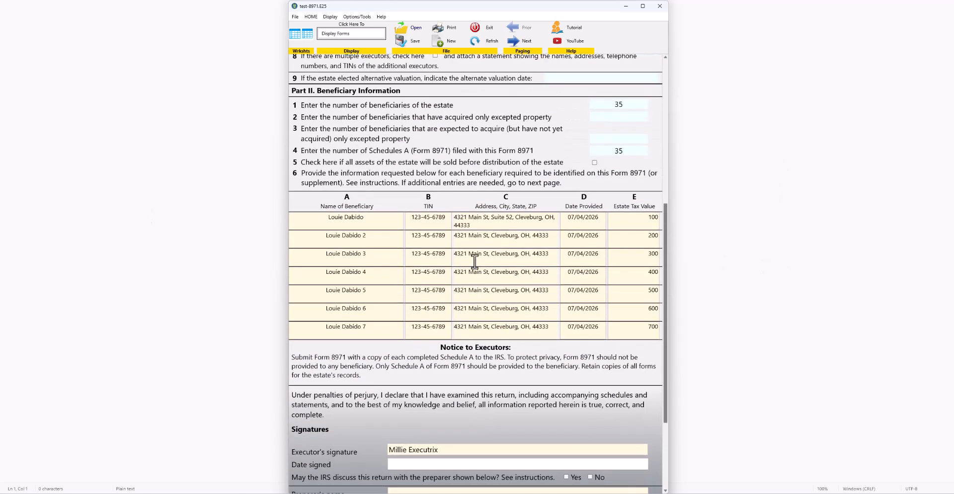